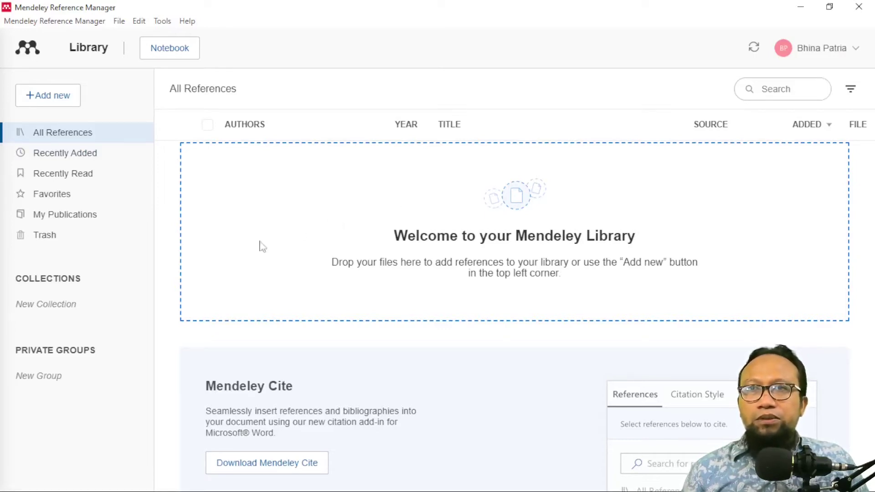
Create a collection named 'Happiness', replacing the mistyped name, and select it.
click(33, 310)
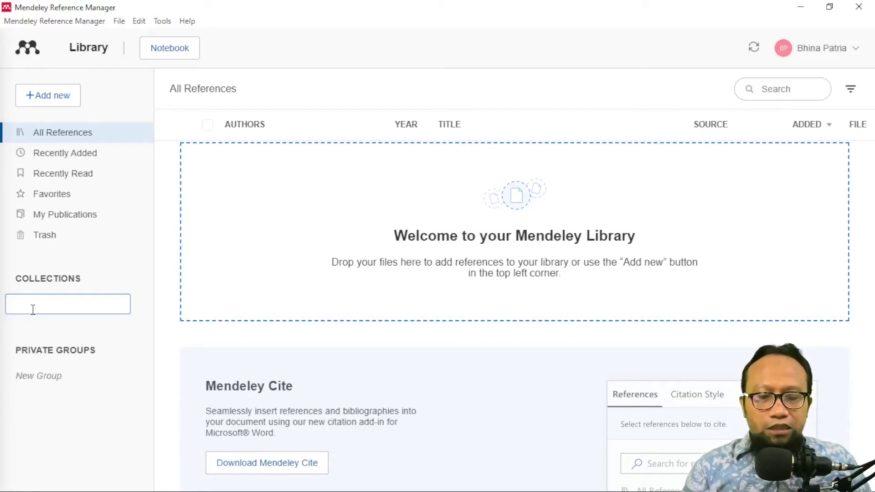
text(Topik )
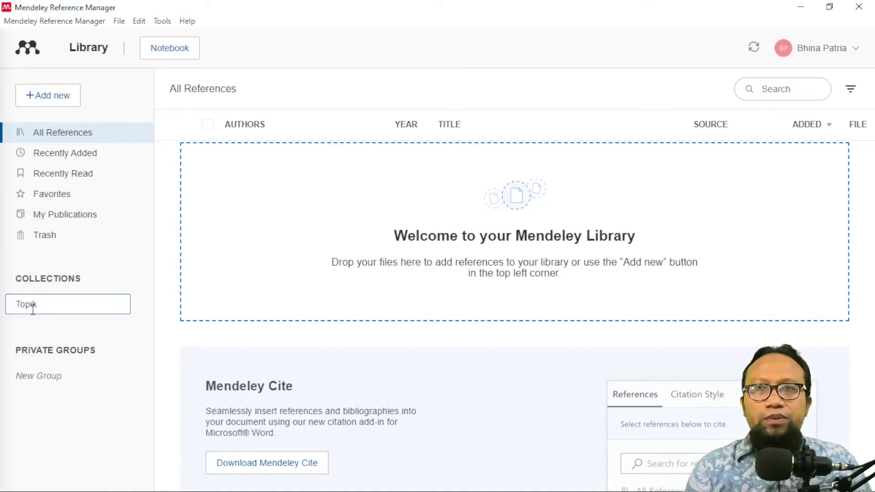
text(satu)
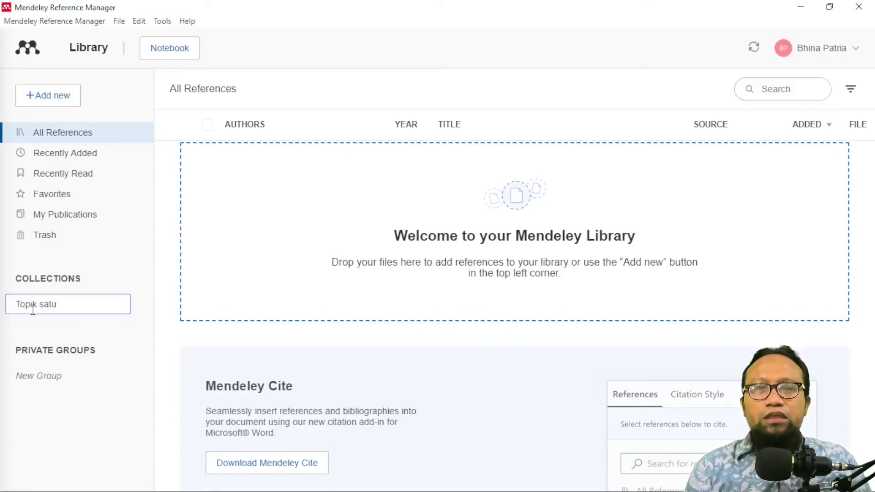
key(BackSpace)
key(BackSpace)
key(BackSpace)
key(BackSpace)
key(BackSpace)
key(BackSpace)
key(BackSpace)
key(BackSpace)
key(BackSpace)
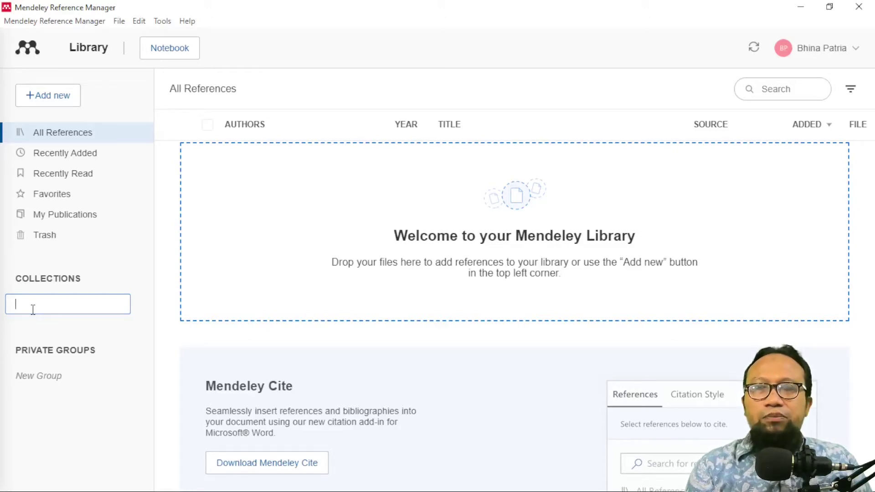
text(Happi)
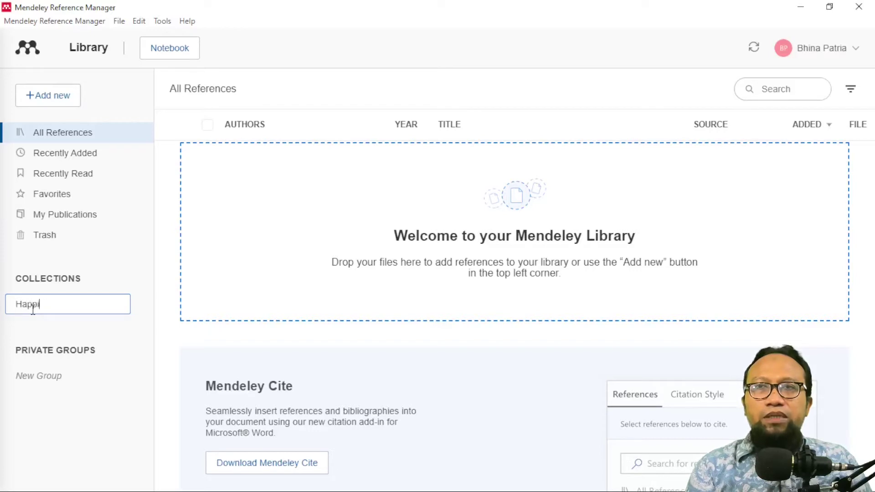
text(ness)
key(Return)
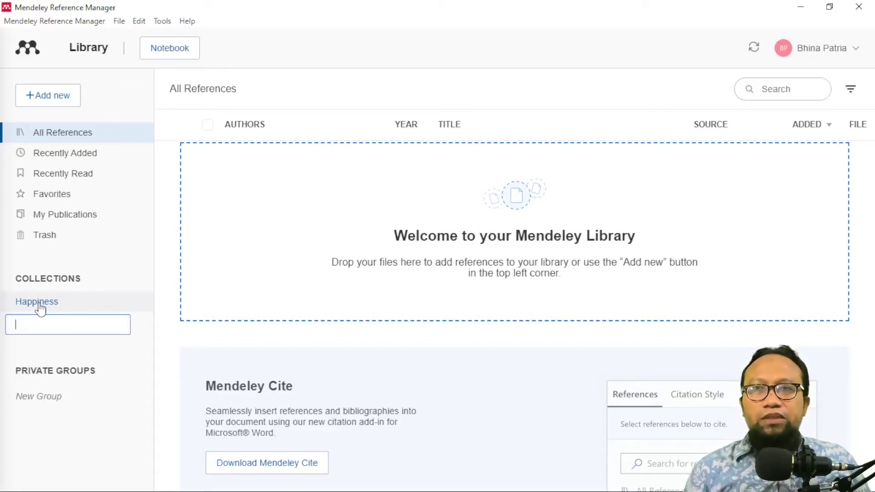
click(39, 305)
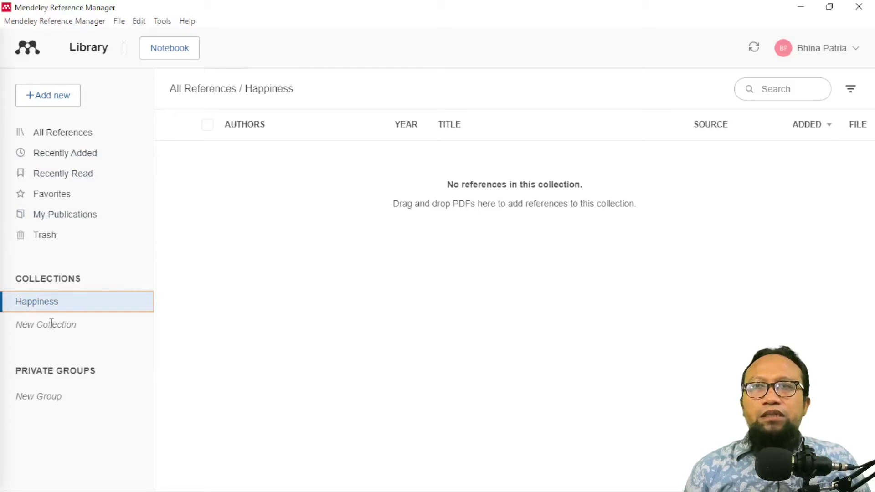
Go back to All References and start adding an entry manually.
click(60, 138)
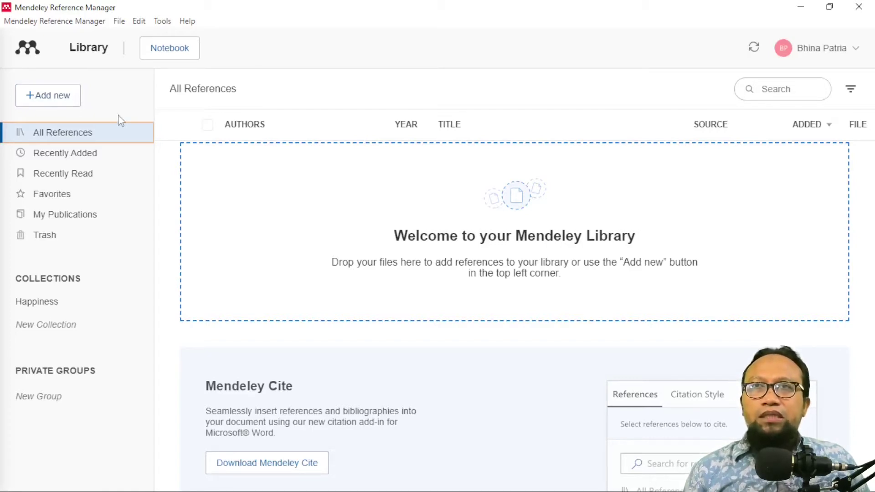
click(55, 102)
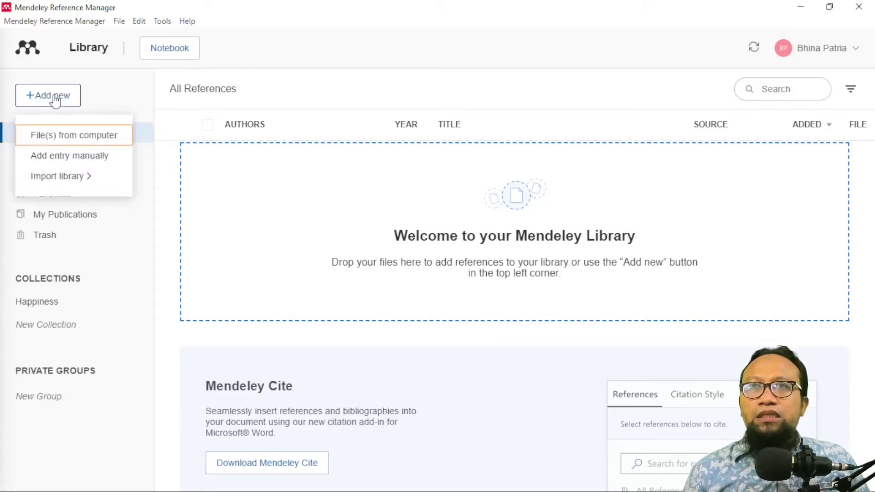
click(69, 162)
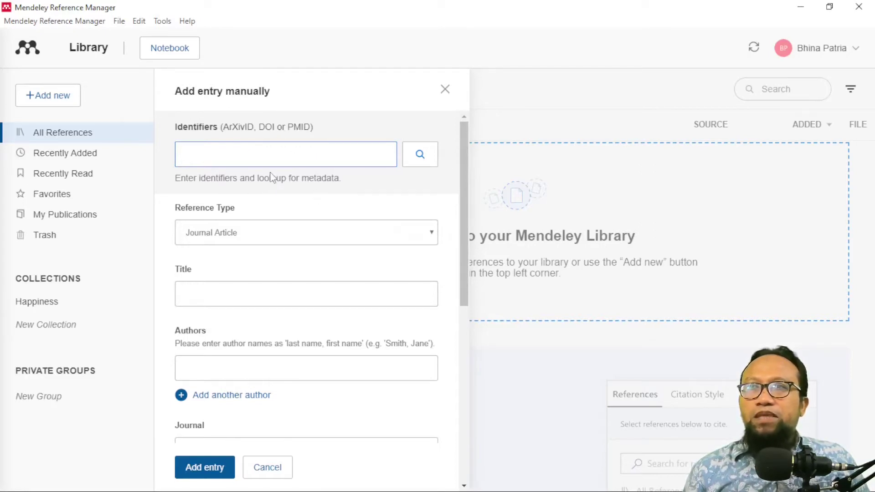
Choose Book as the reference type and put the cursor in the Title field.
scroll(247, 182, down, 2)
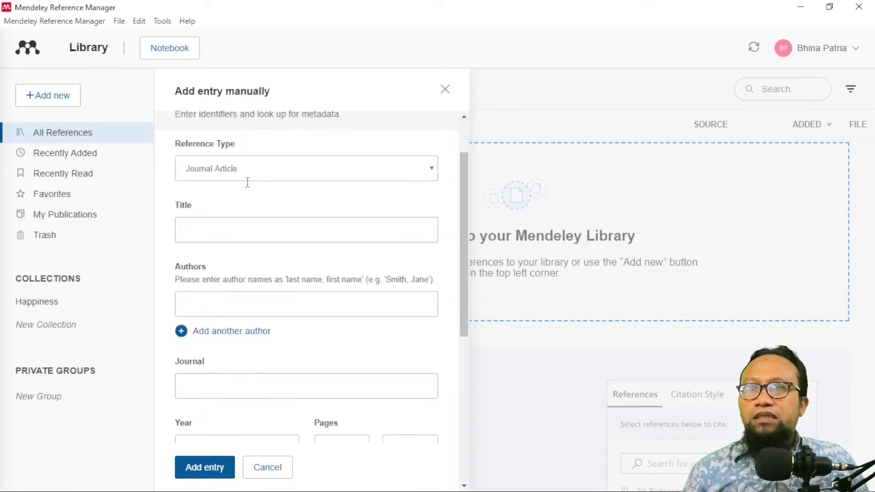
scroll(248, 185, up, 2)
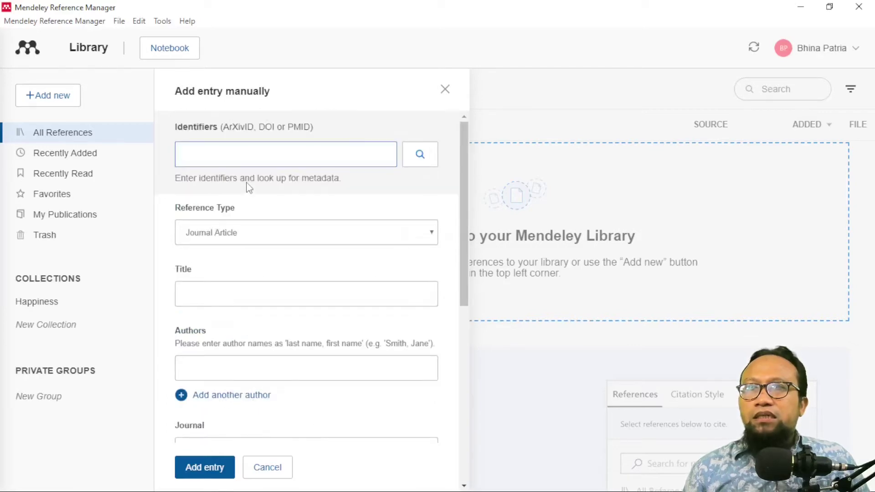
click(348, 233)
click(309, 262)
scroll(282, 255, down, 2)
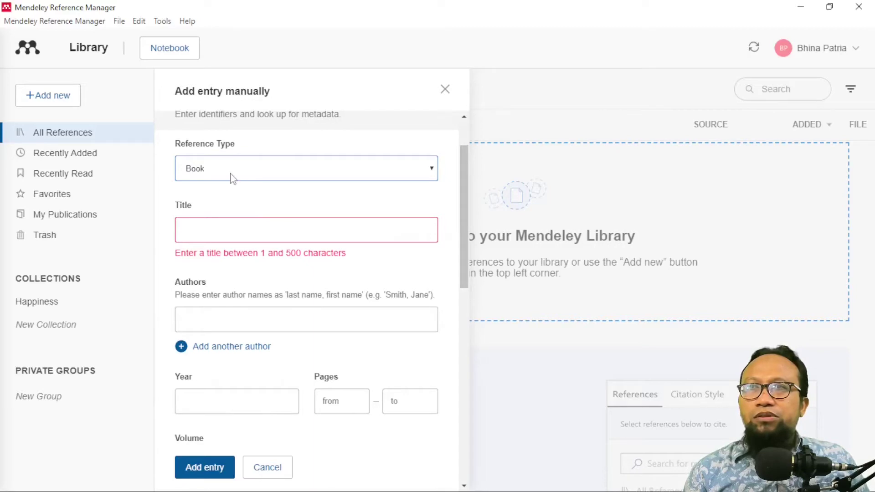
click(210, 236)
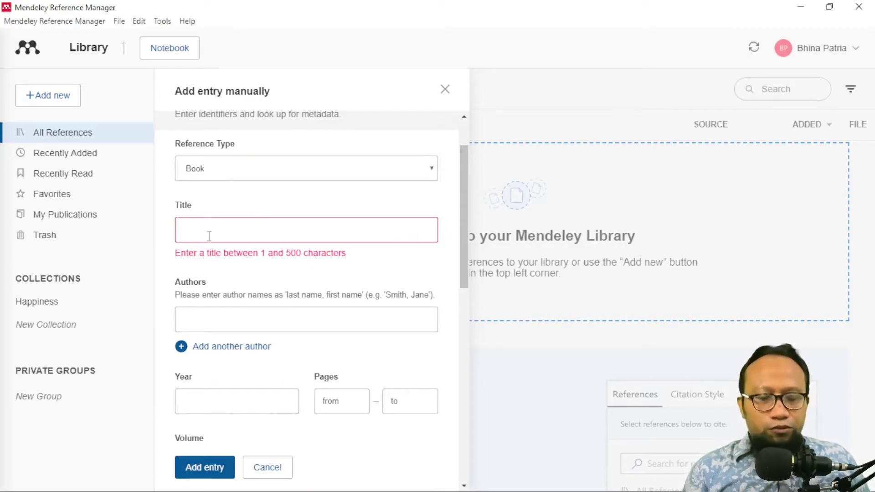
Enter the title 'Judul buku' and the author's name.
text(Judul buku)
click(212, 307)
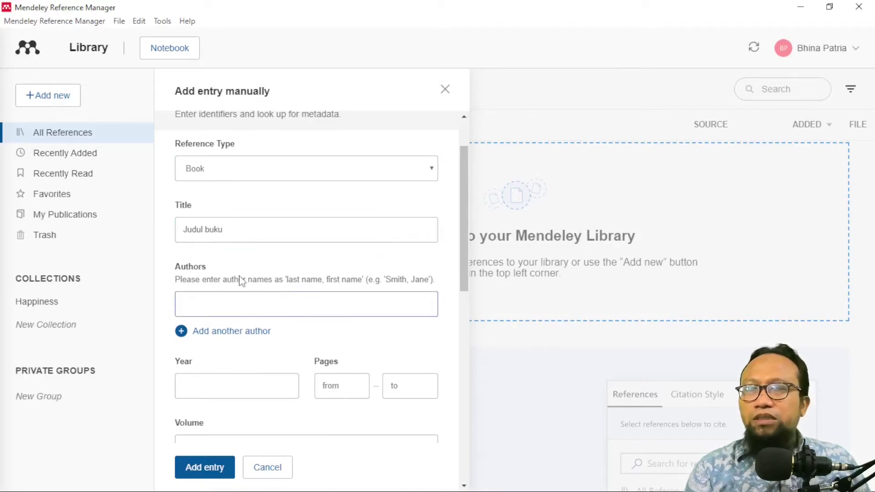
text(Patria, Bhina)
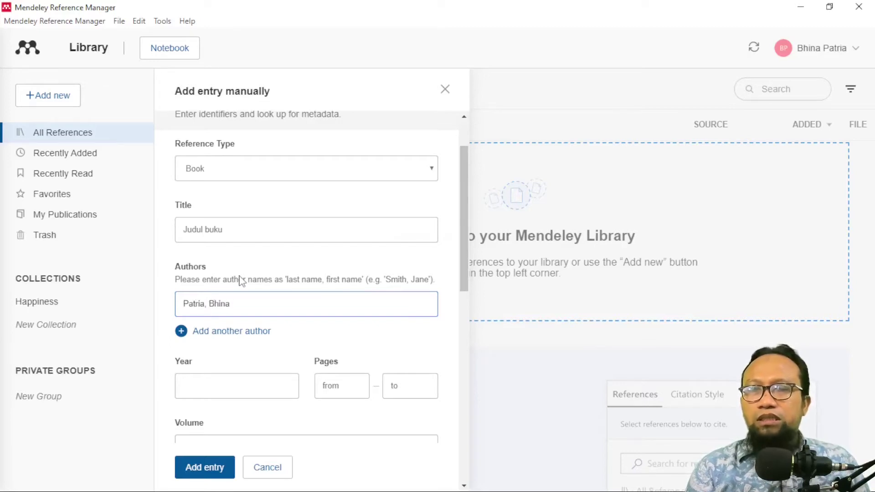
Fill in year 2021, city Yogyakarta and publisher Inparametric Press.
click(234, 390)
scroll(224, 365, down, 3)
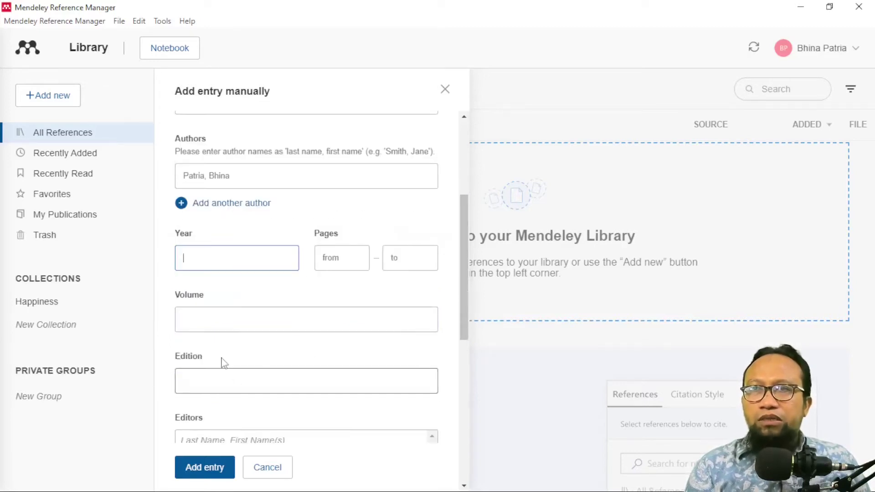
text(2021)
scroll(215, 351, down, 5)
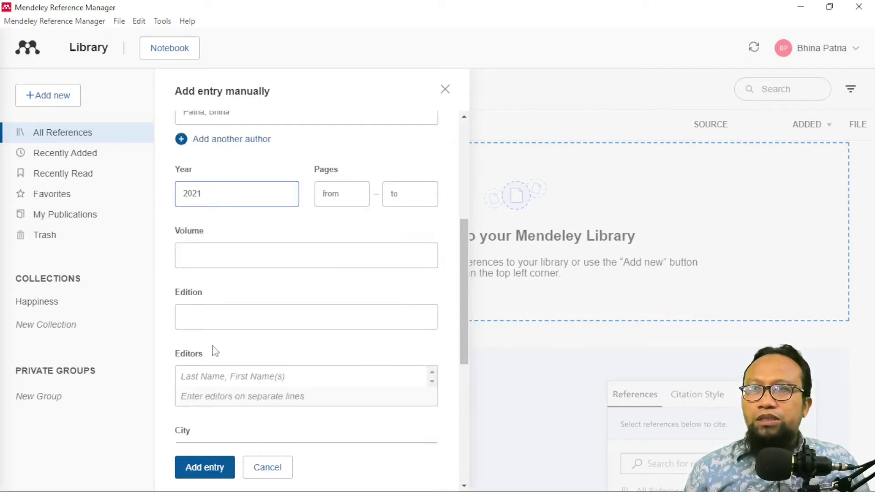
click(207, 330)
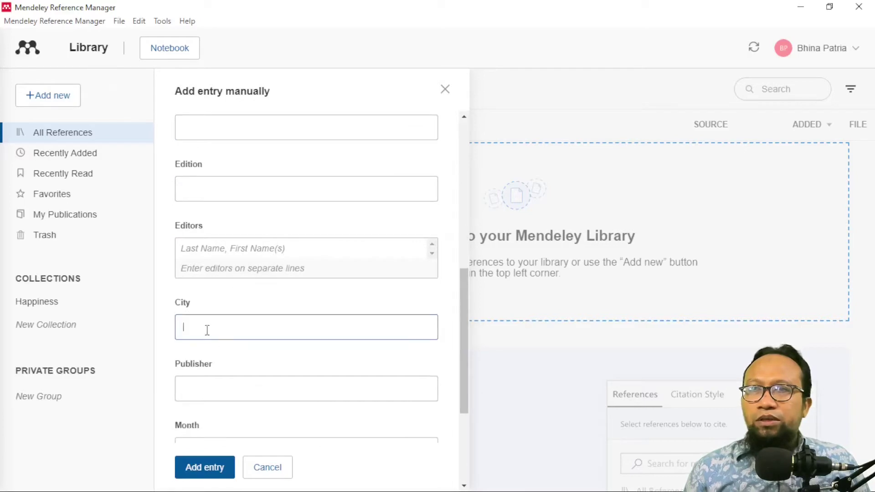
text(Yogyakarta)
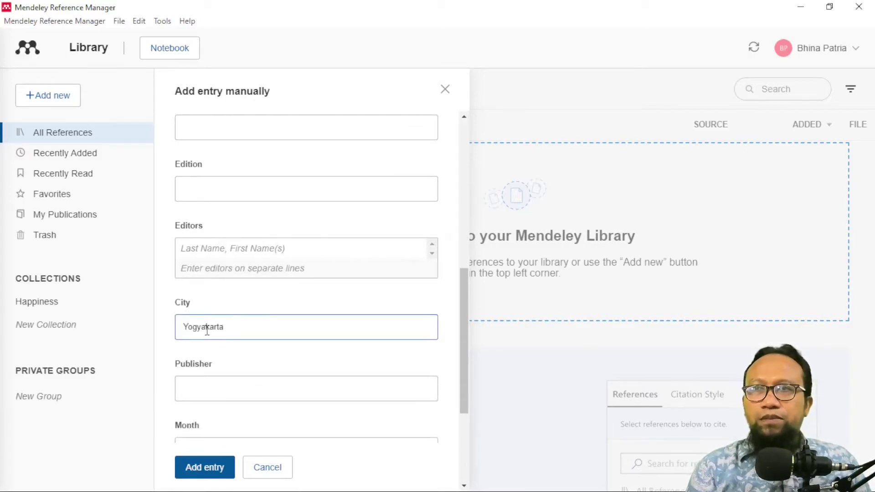
scroll(207, 330, down, 3)
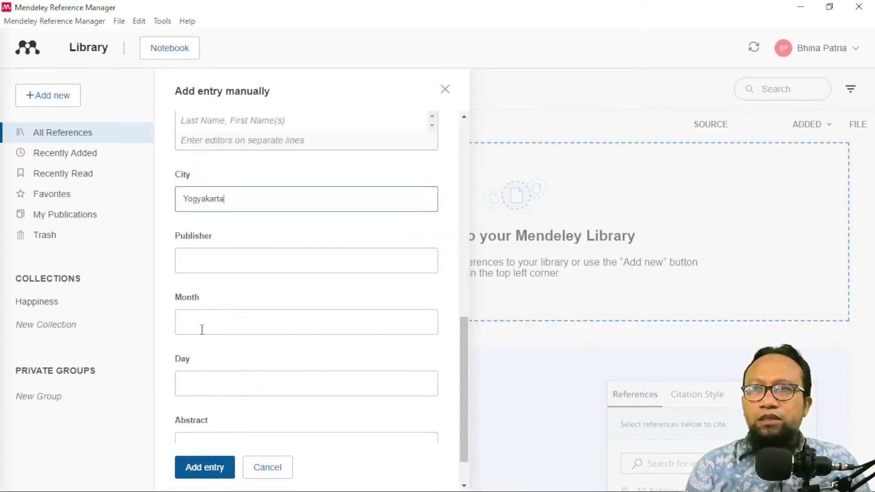
click(191, 254)
text(Inparamet)
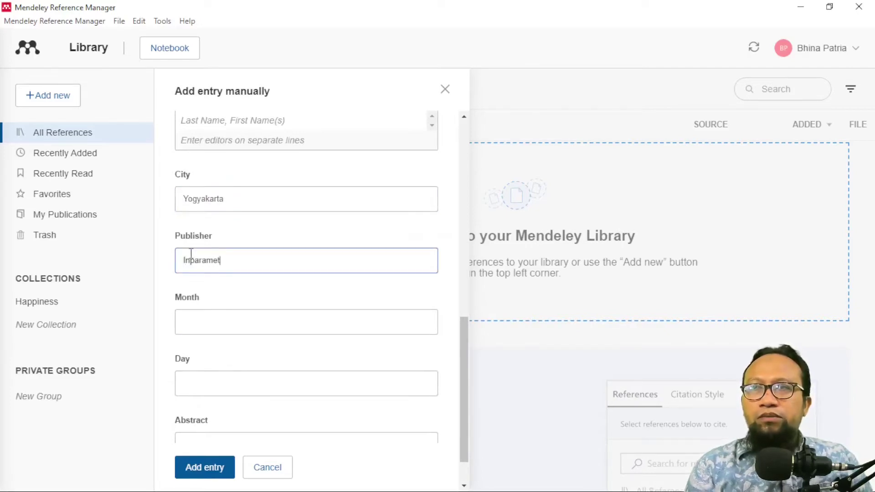
text(ric Press)
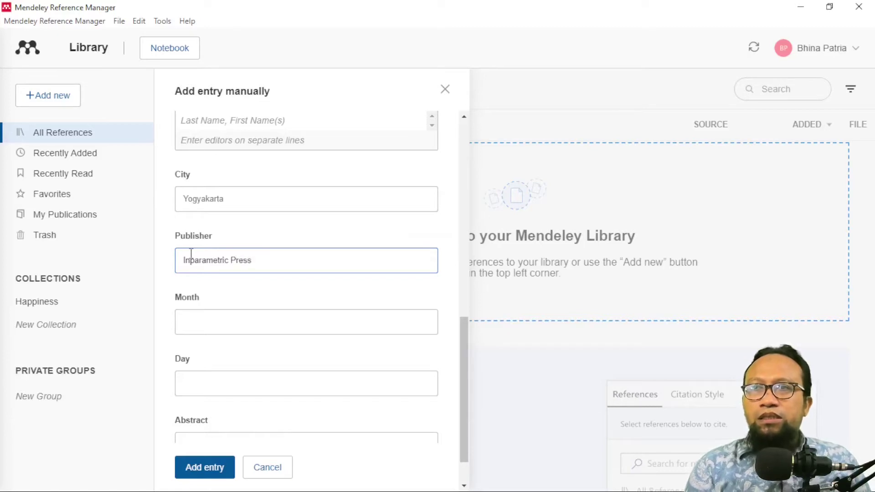
Review the completed form and add the book entry to the library.
scroll(209, 274, down, 1)
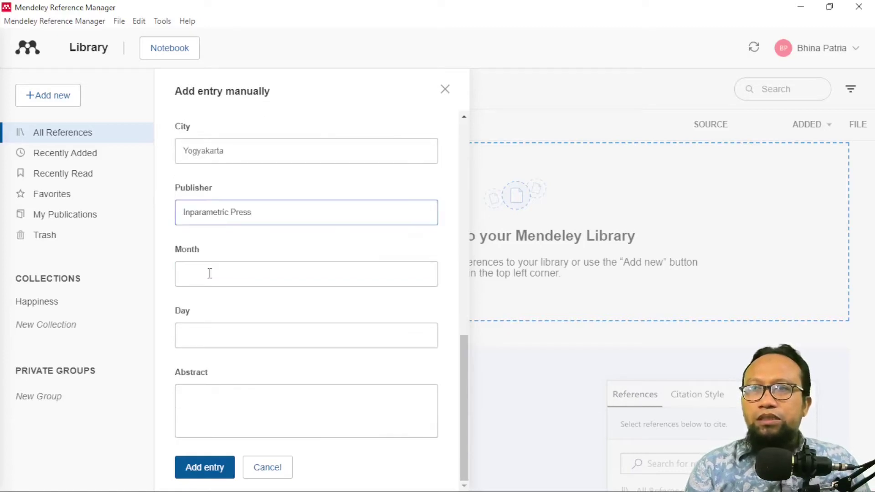
scroll(210, 274, up, 12)
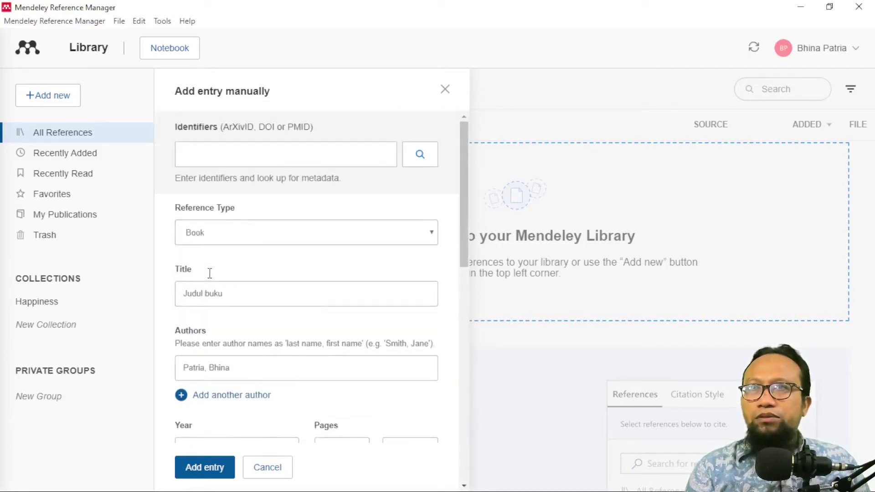
scroll(210, 274, down, 3)
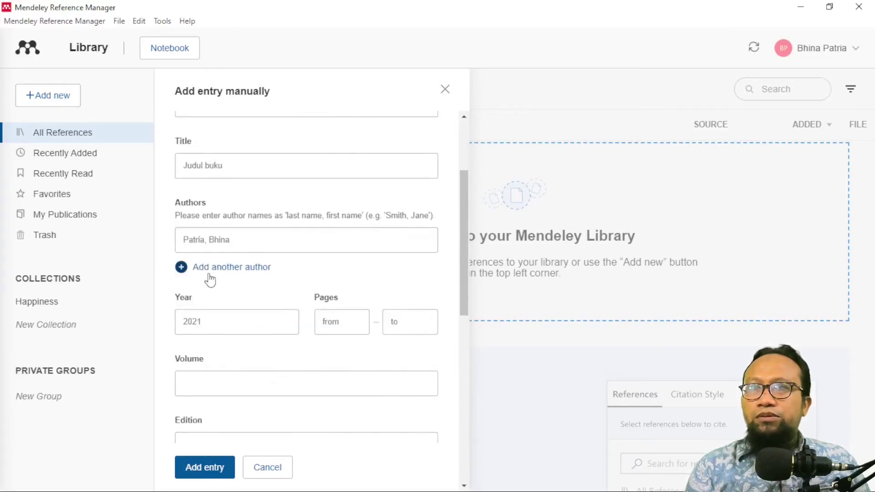
scroll(210, 279, down, 6)
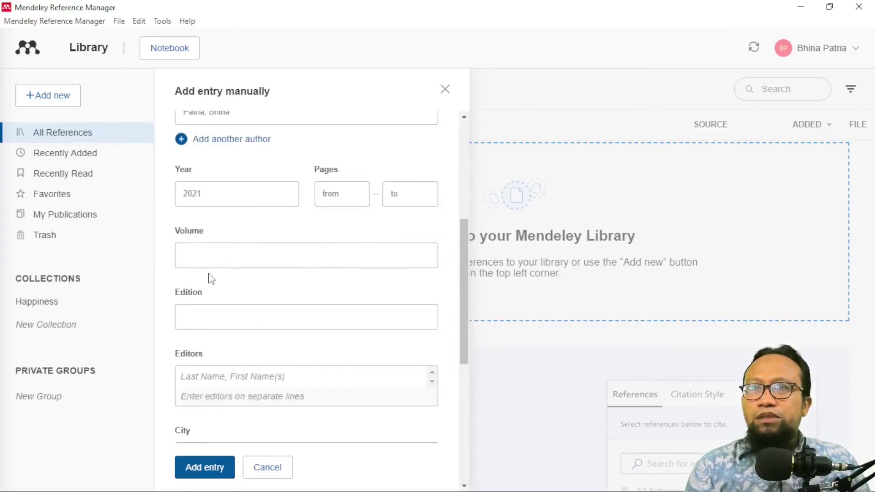
scroll(210, 276, down, 1)
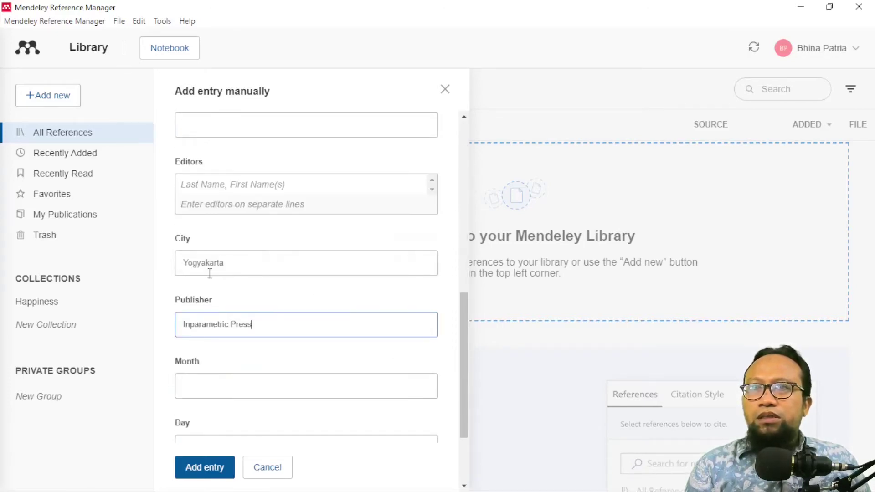
scroll(209, 274, down, 1)
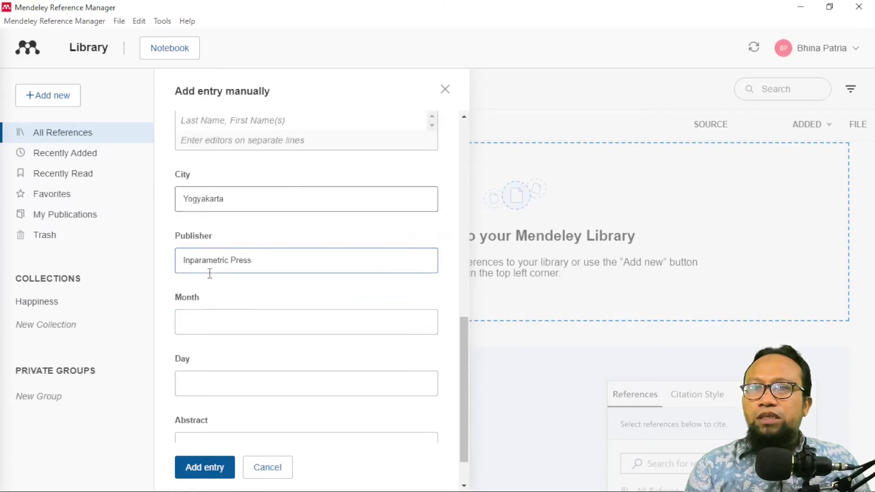
scroll(204, 456, down, 1)
click(209, 469)
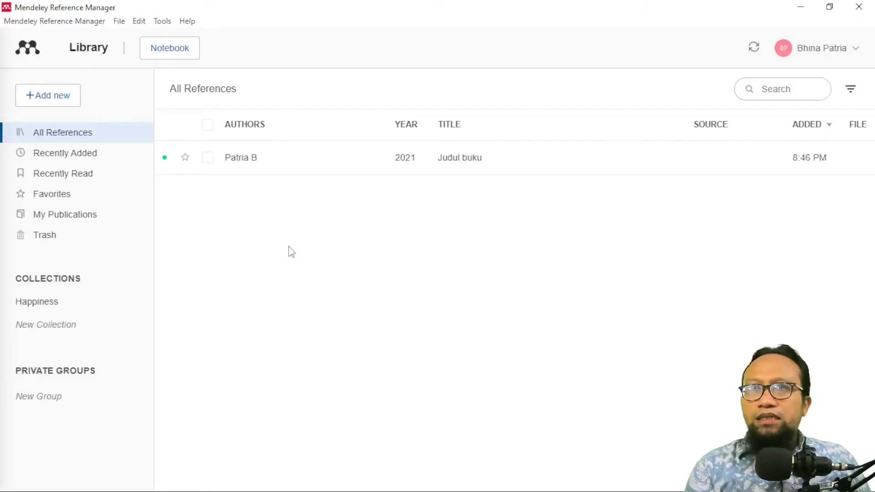
Select the Judul buku row to show its Info panel.
click(247, 163)
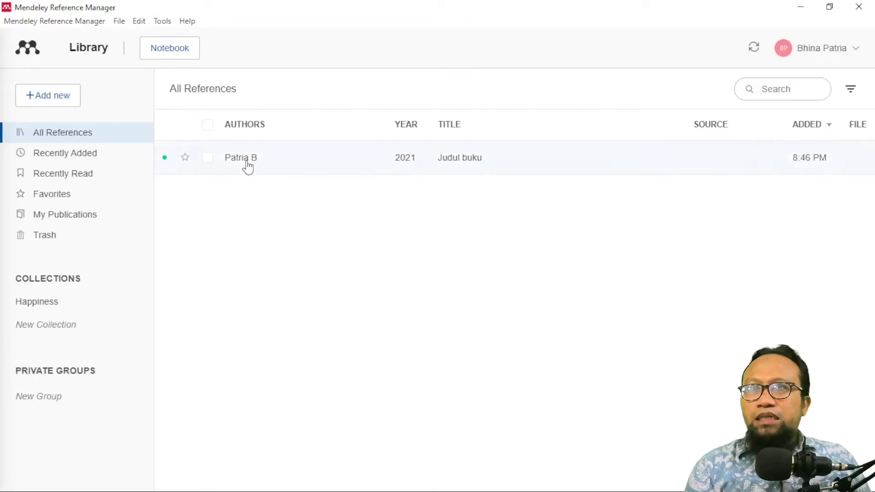
Check the Judul buku reference's context menu and details panel, then close the panel.
right_click(247, 165)
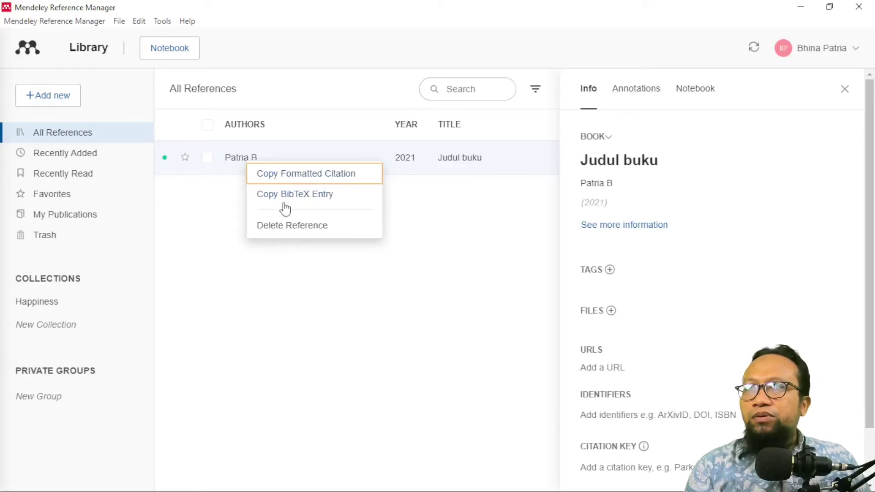
click(230, 233)
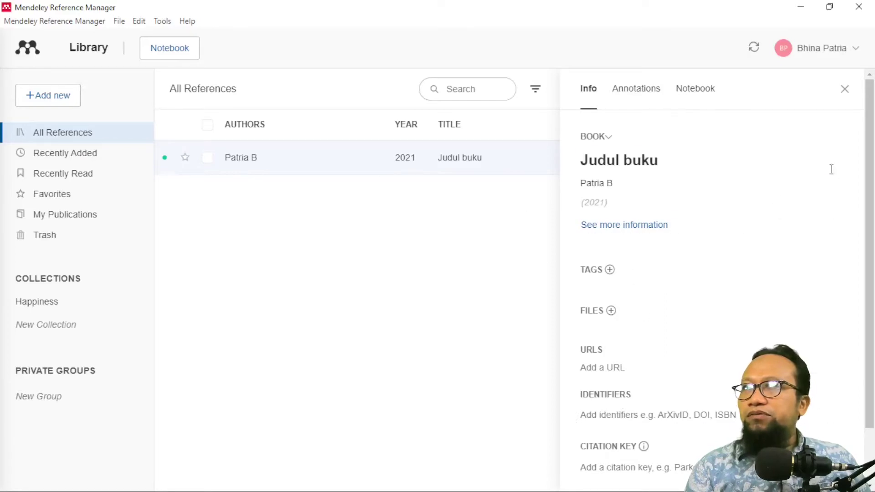
click(846, 88)
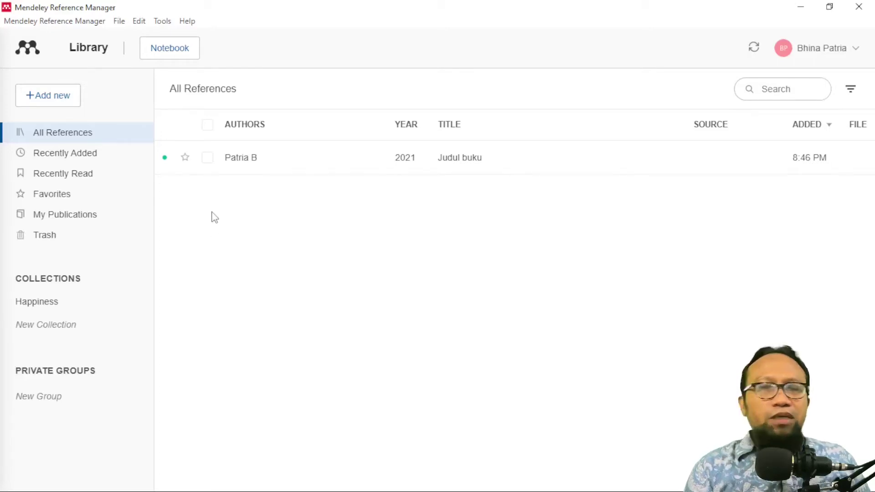
click(251, 159)
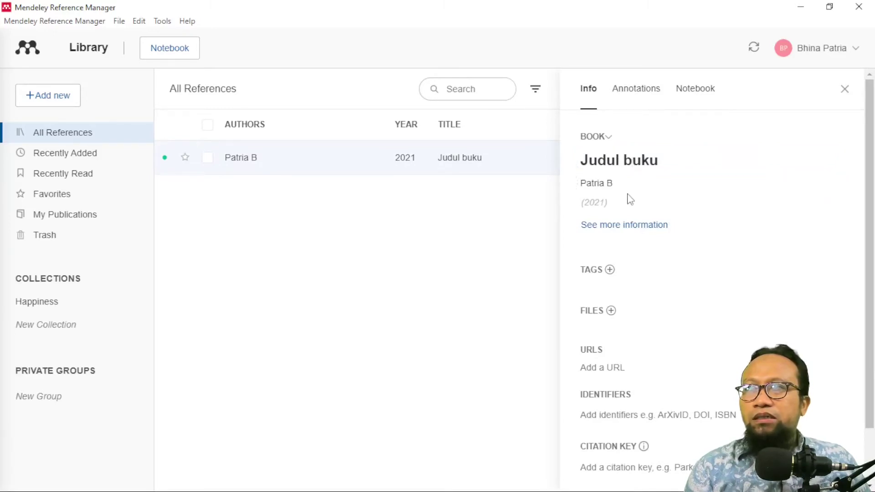
scroll(720, 367, down, 1)
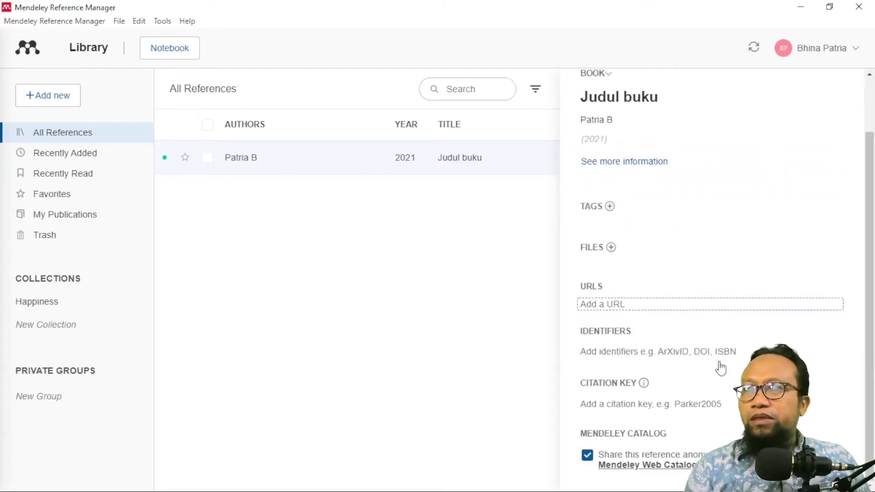
scroll(719, 364, up, 1)
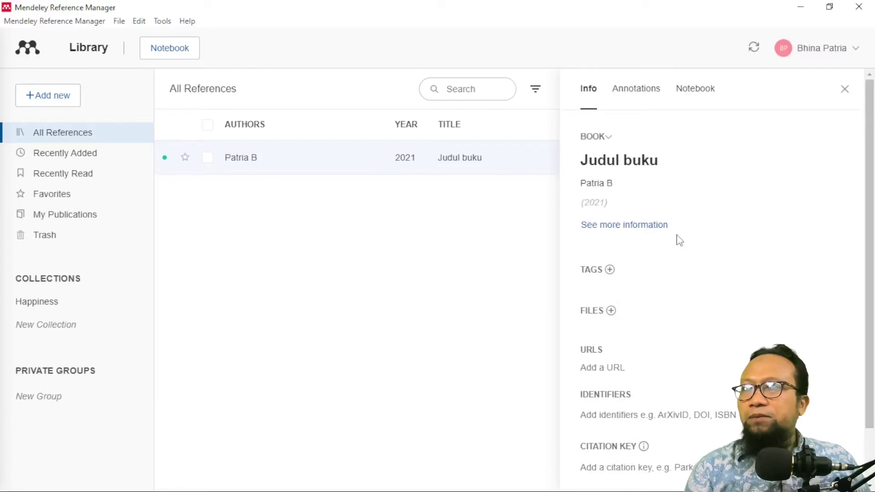
click(855, 88)
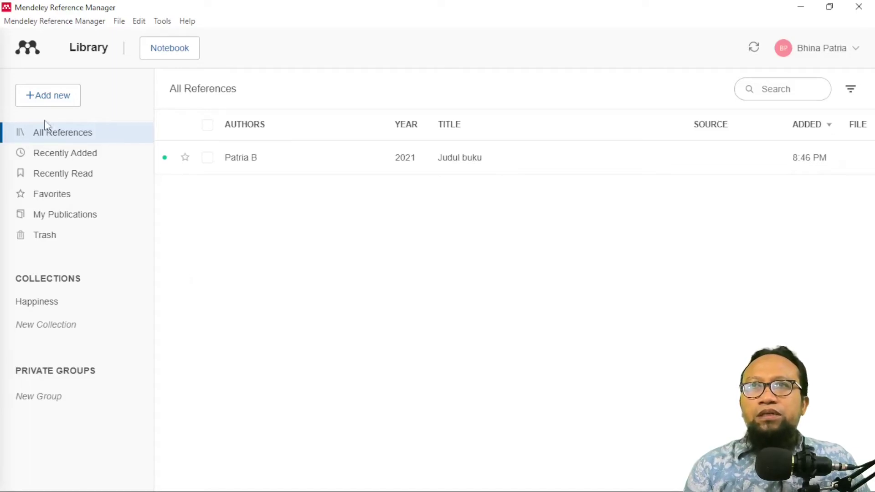
Show All References, then bring up File Explorer on Downloads > Mendeley.
click(64, 137)
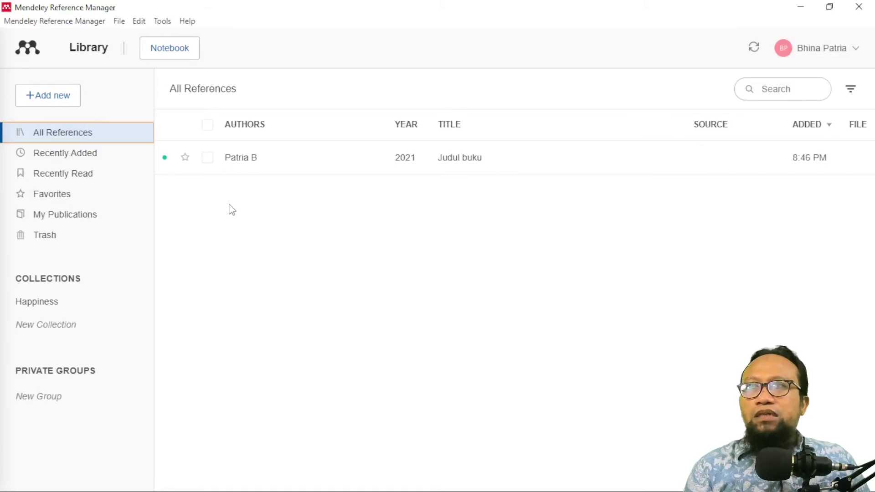
click(48, 103)
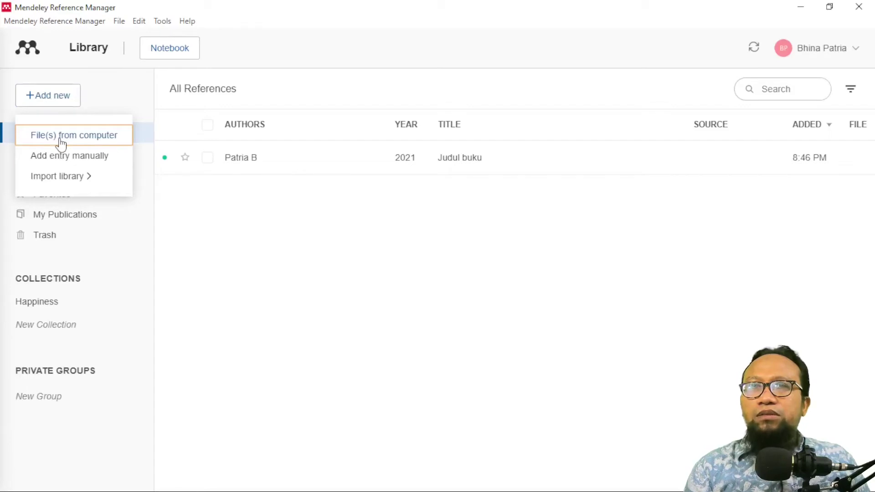
click(322, 266)
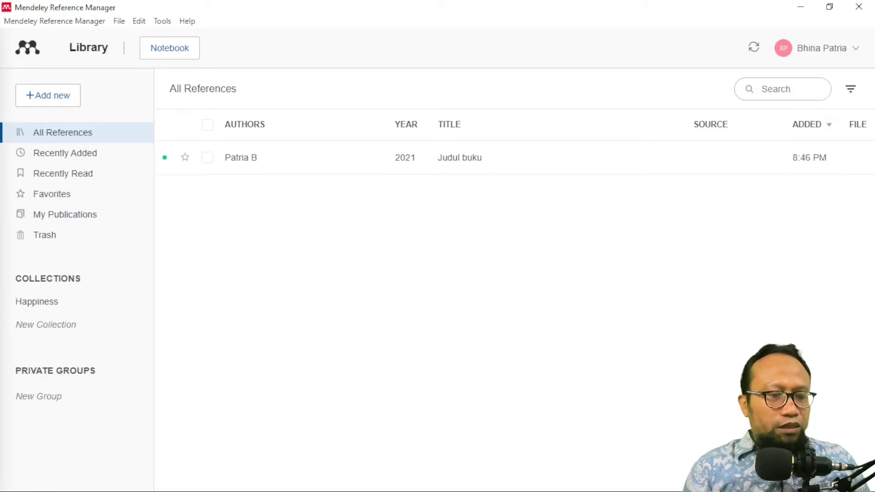
key(alt+Tab)
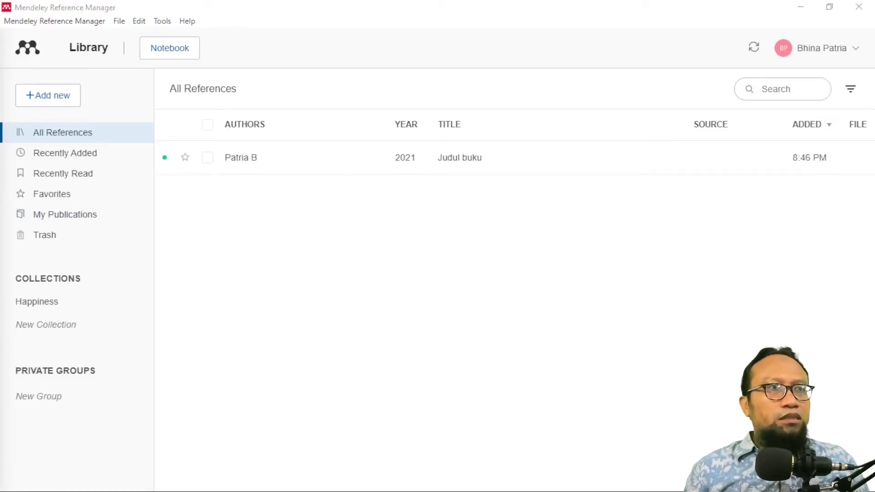
key(alt+Tab)
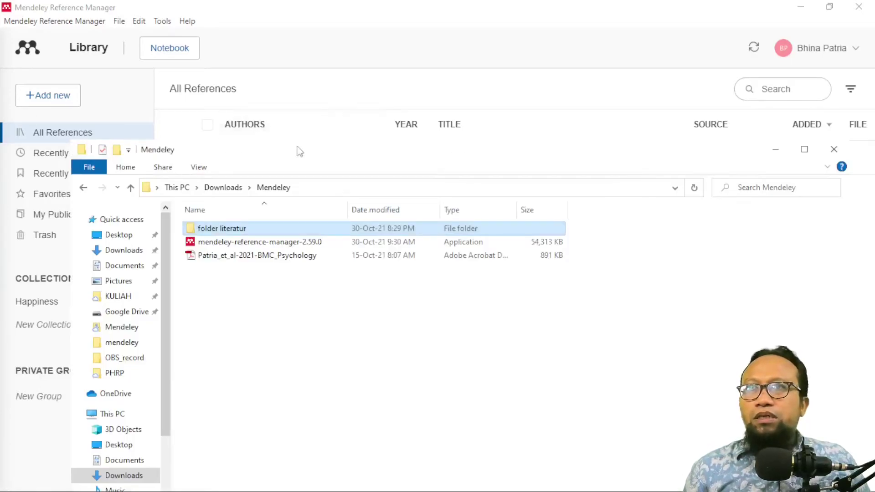
Drag the BMC Psychology PDF into the reference list and select the new article.
drag(299, 159, 625, 131)
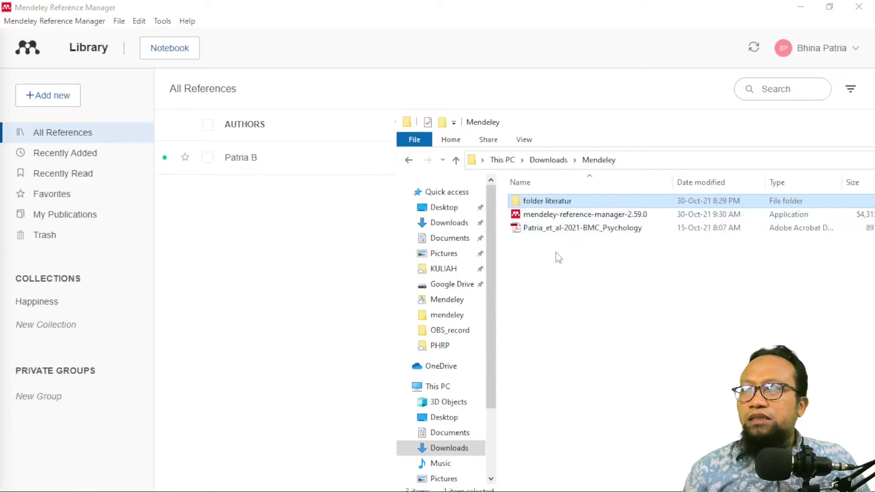
drag(549, 231, 278, 246)
click(487, 167)
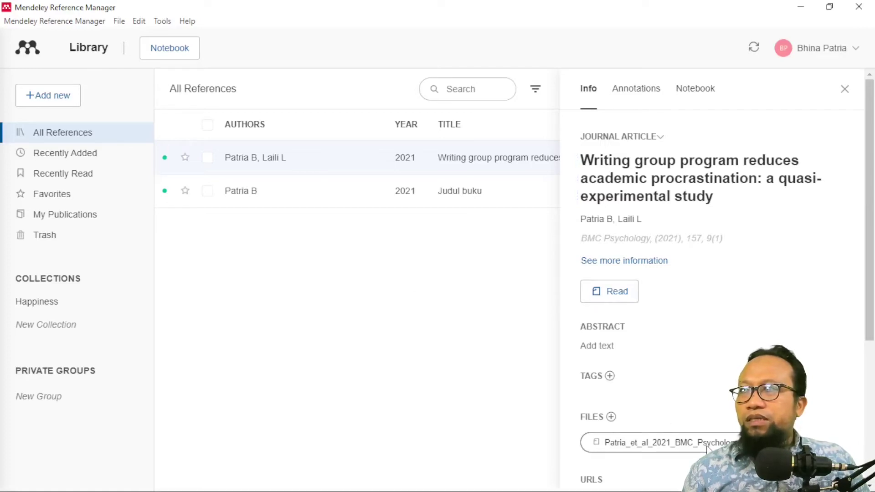
Open the article's attached PDF in the reader, then return to the Library.
click(708, 449)
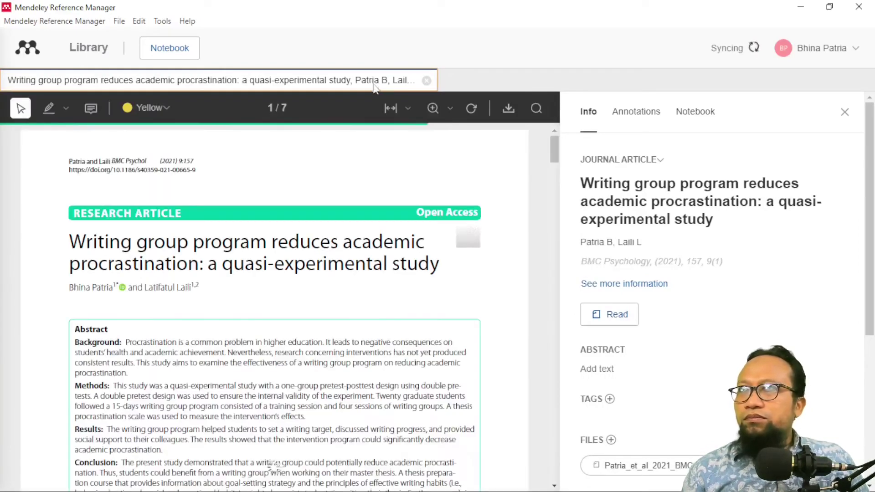
click(89, 48)
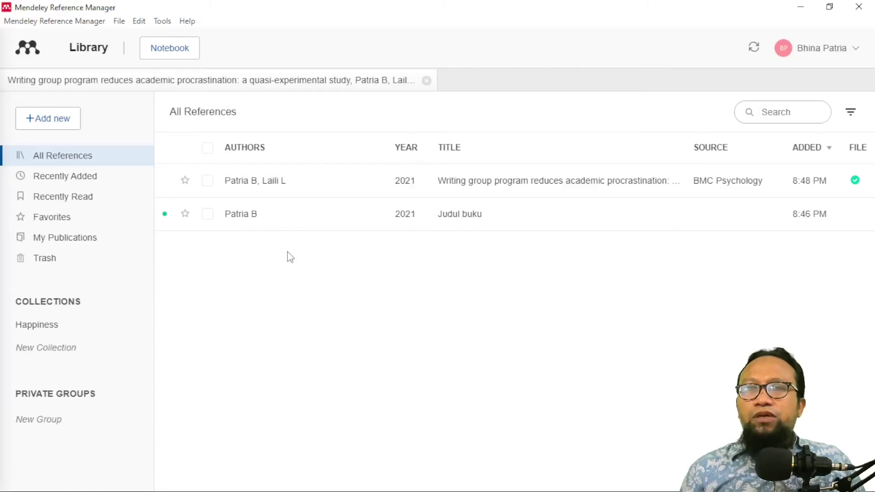
Import both PDFs from 'folder literatur' using the add-from-computer option.
click(67, 132)
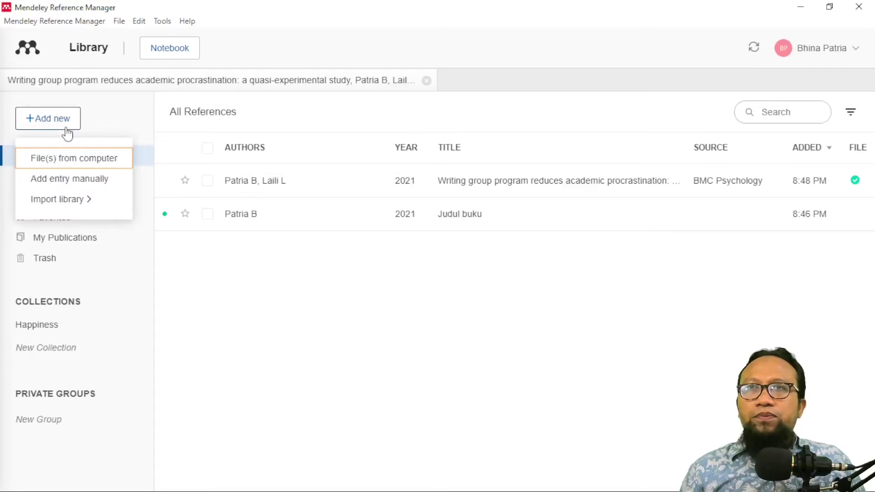
click(83, 170)
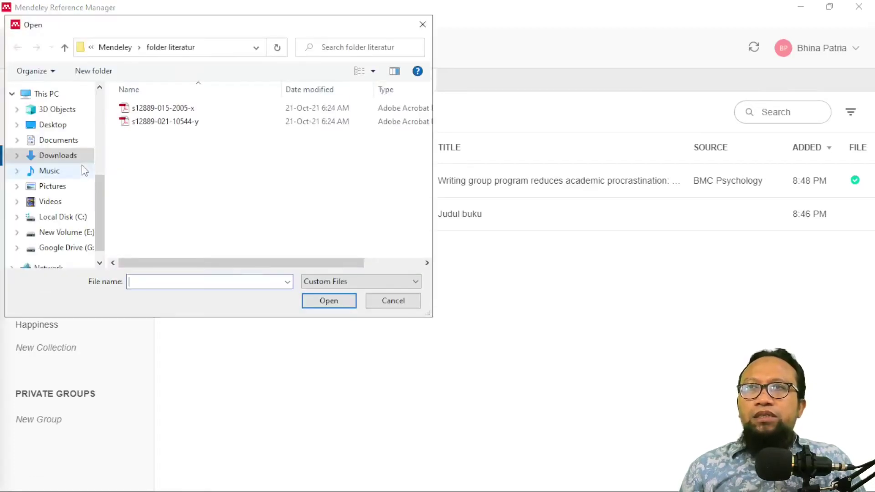
click(163, 125)
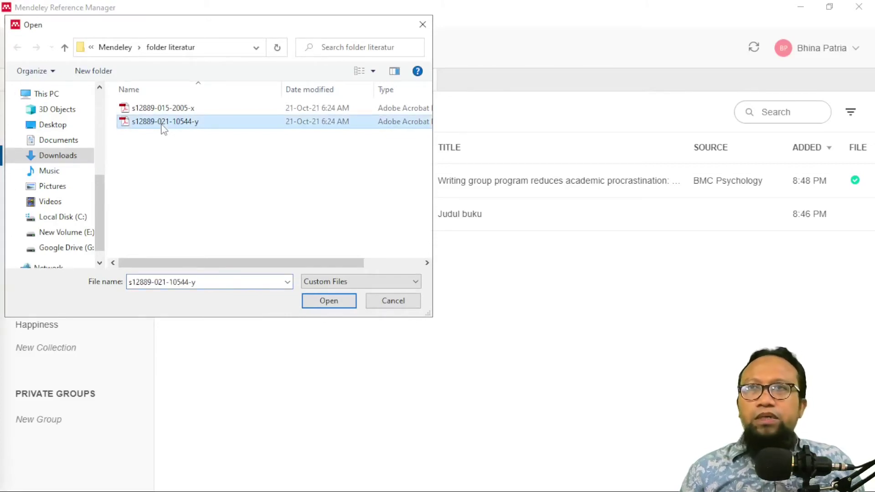
key(ctrl+a)
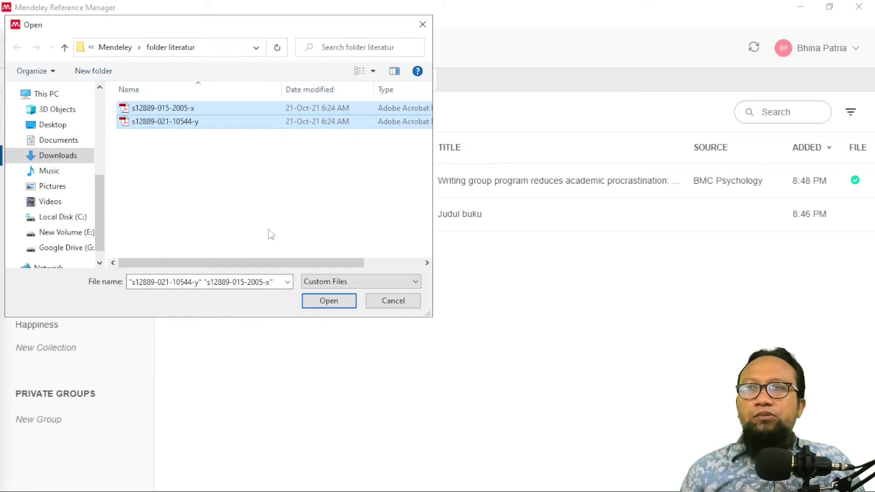
click(328, 302)
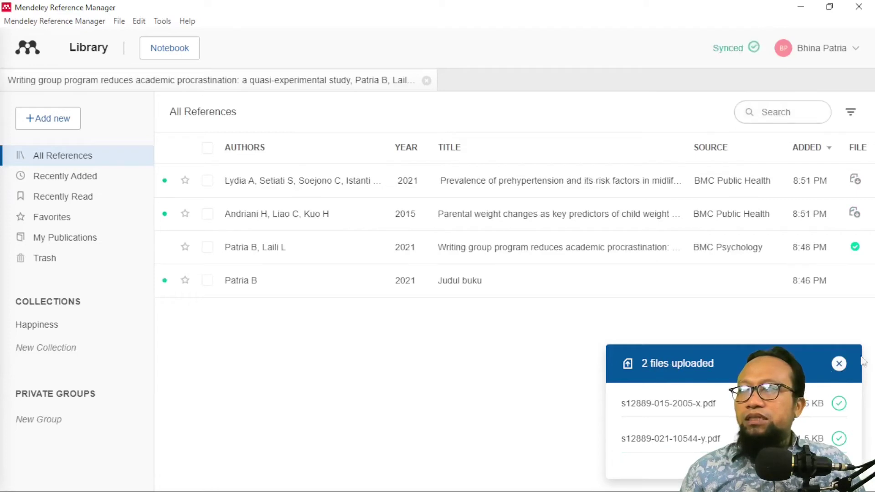
Close the '2 files uploaded' notice and bring up the SpringerLink article in Chrome.
click(839, 364)
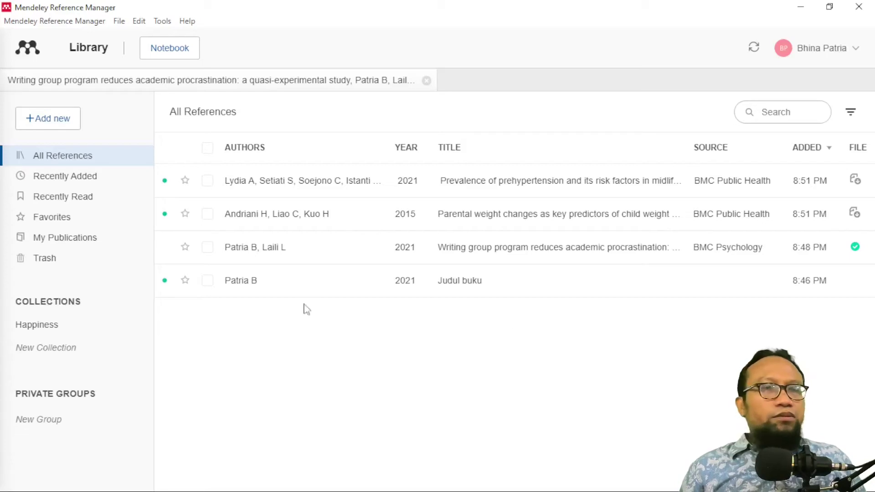
key(alt+Tab)
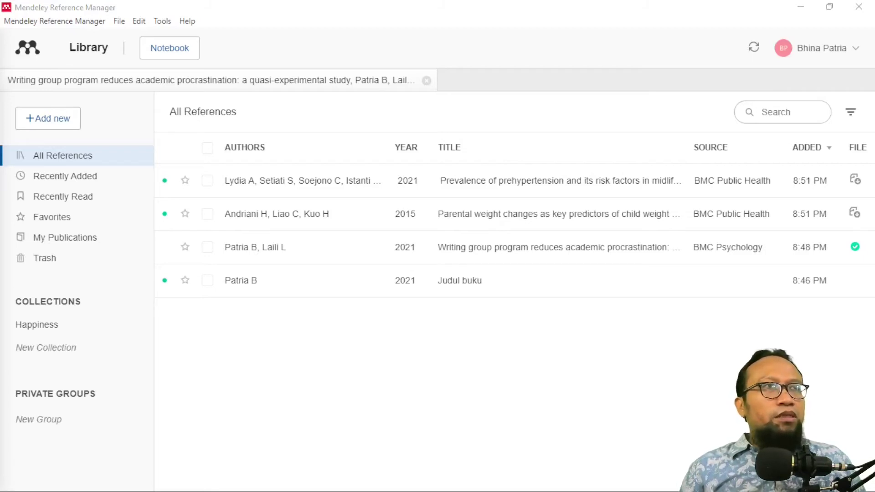
key(alt+Tab)
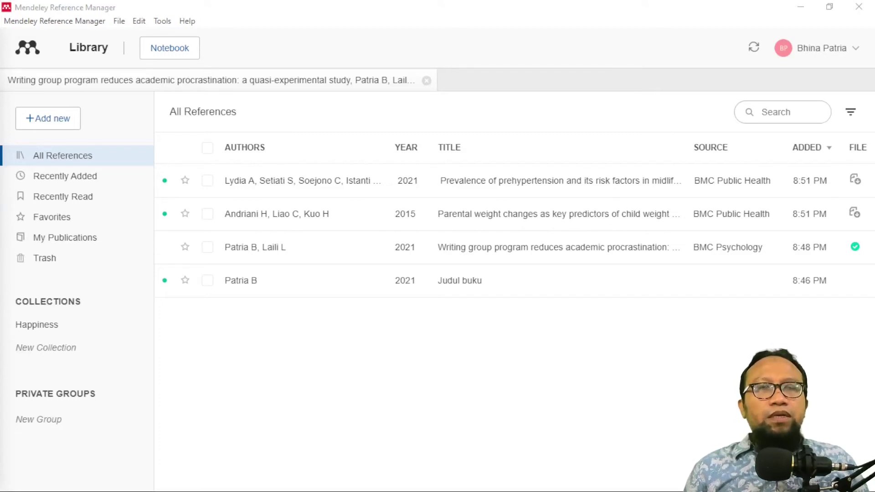
key(alt+Tab)
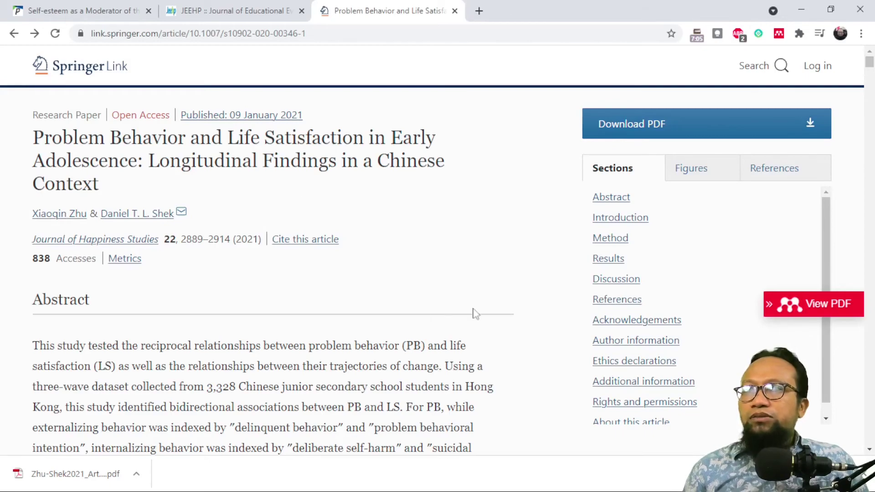
scroll(391, 319, down, 5)
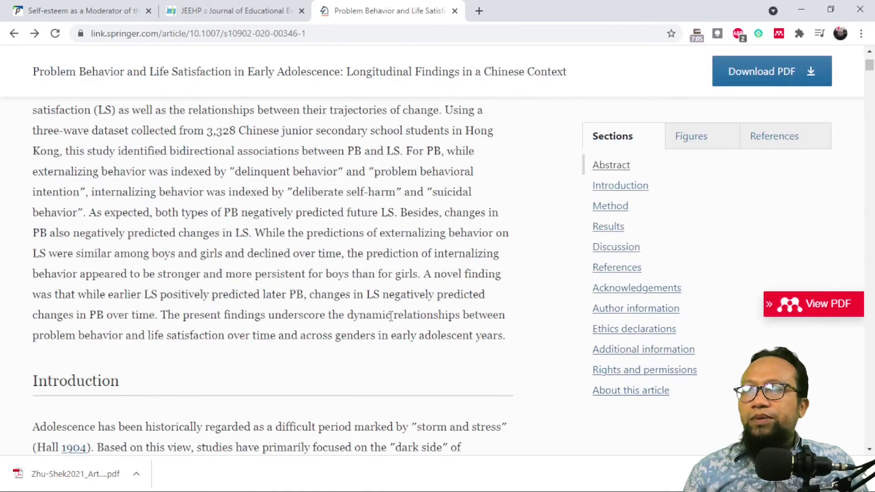
scroll(391, 316, down, 5)
scroll(392, 319, up, 10)
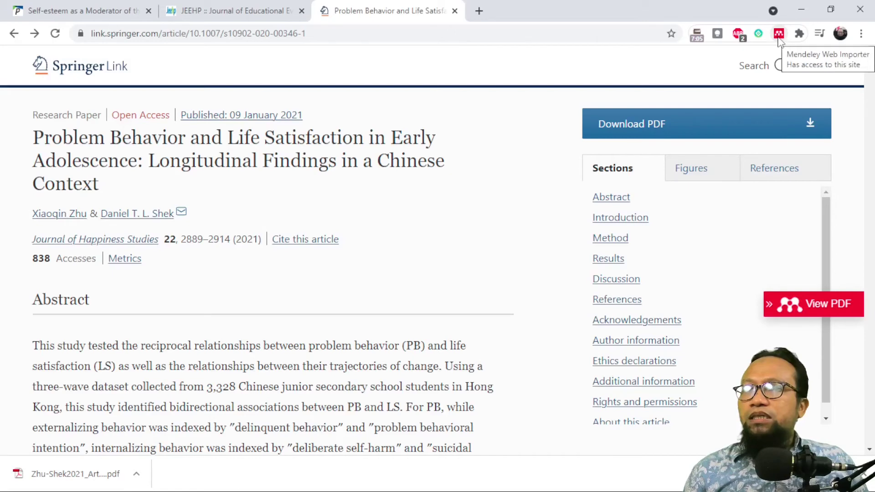
click(778, 36)
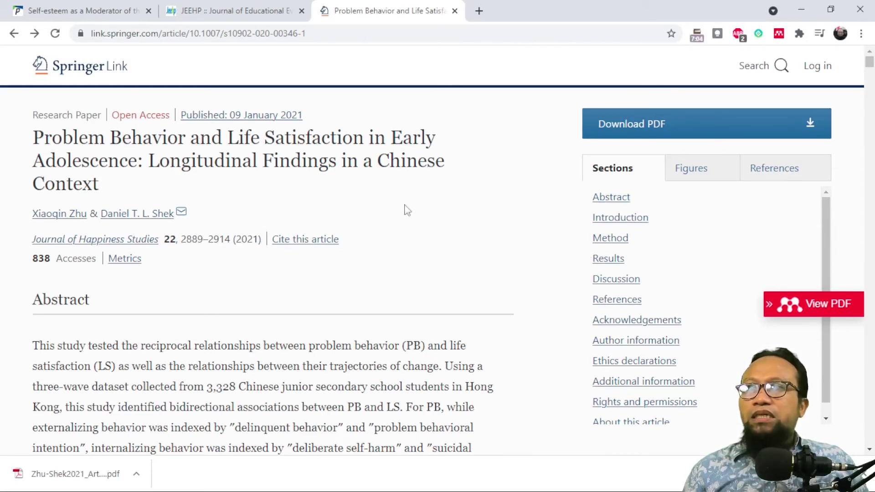
Import the checked 2021 Journal of Happiness Studies article with its PDF via Web Importer, then return to Reference Manager.
click(778, 39)
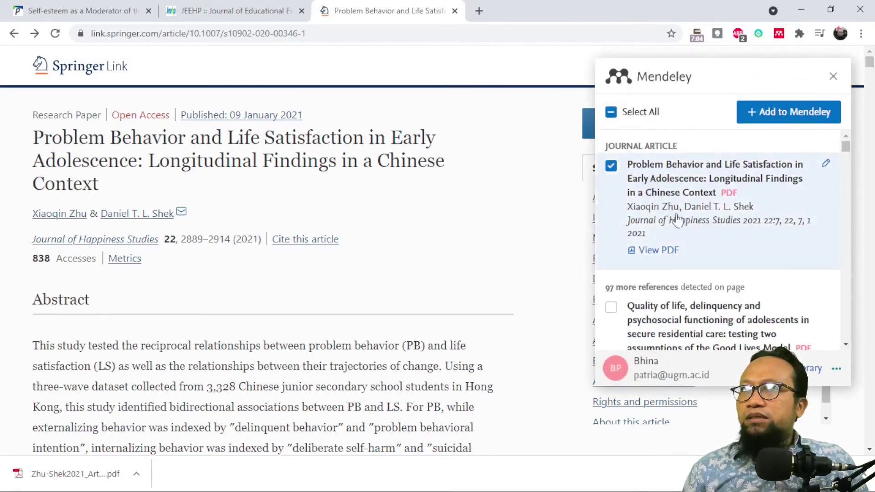
scroll(680, 222, down, 1)
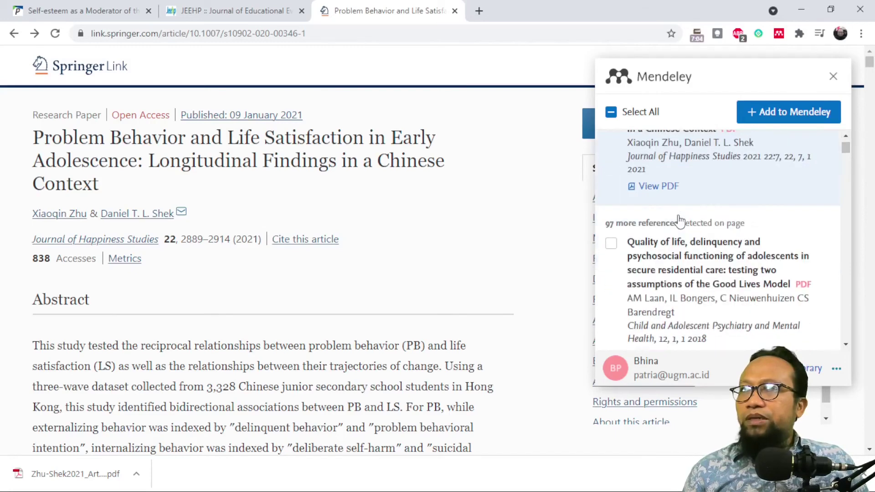
scroll(679, 221, up, 1)
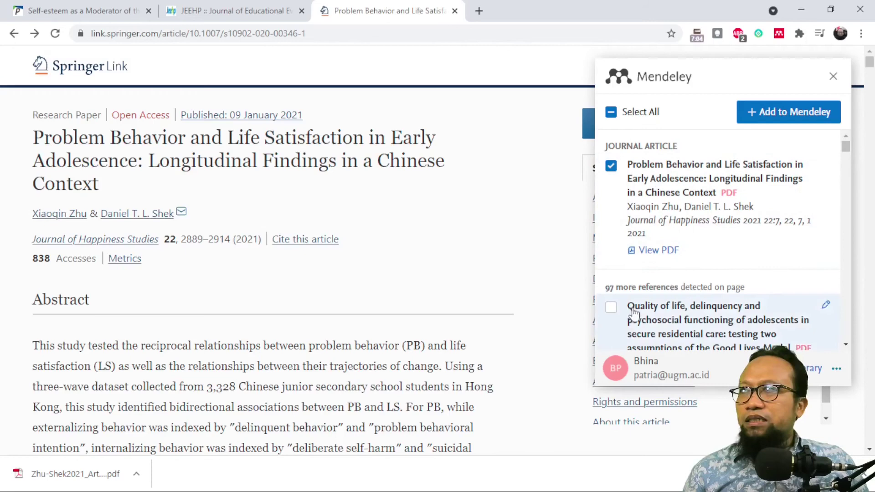
scroll(636, 311, down, 6)
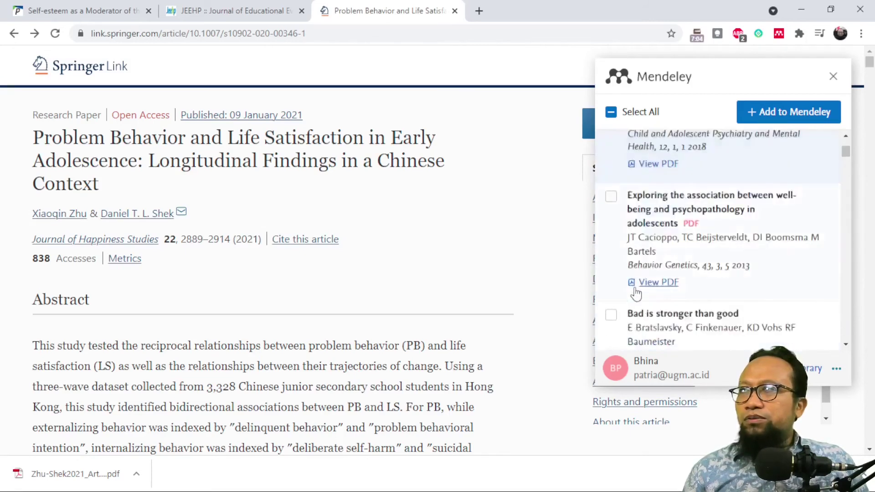
scroll(635, 294, up, 6)
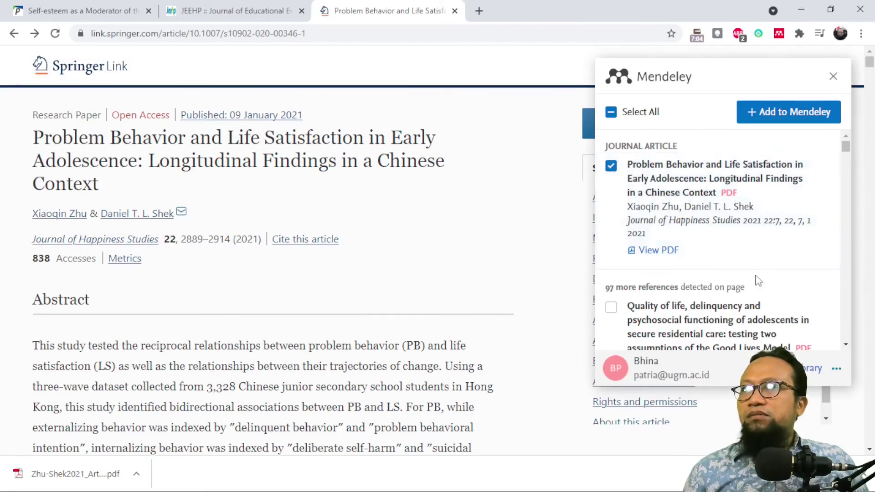
click(612, 166)
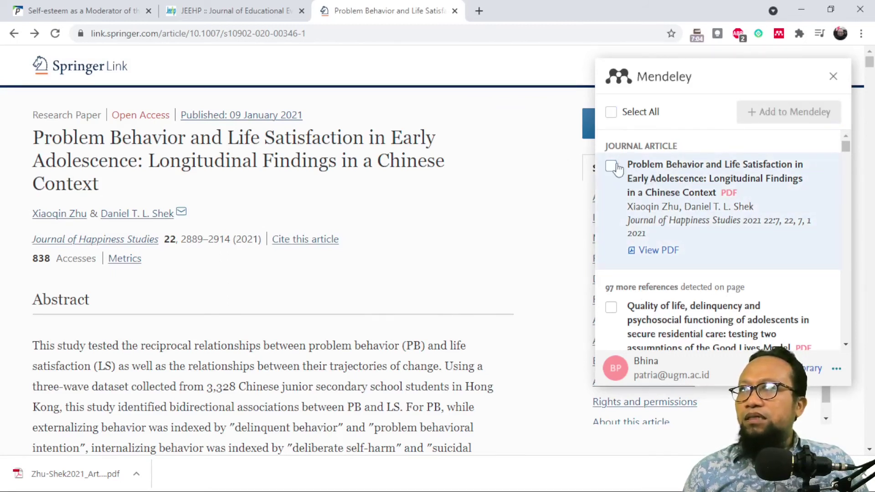
click(613, 166)
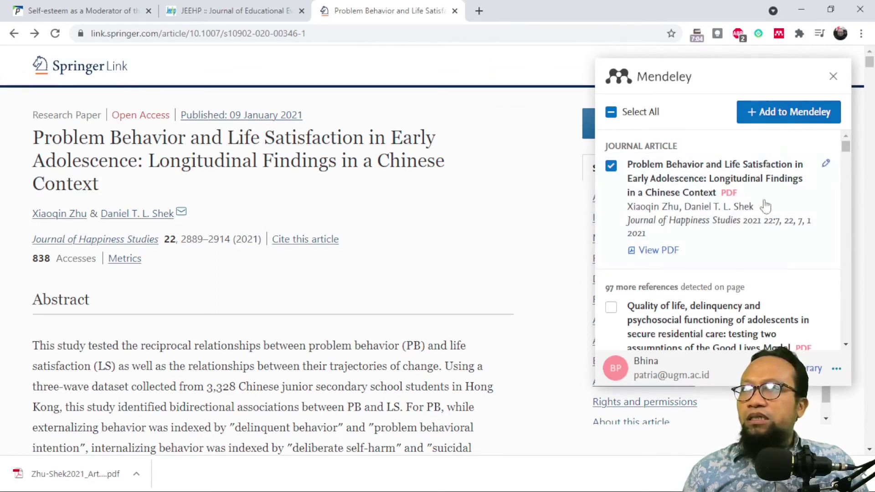
click(778, 113)
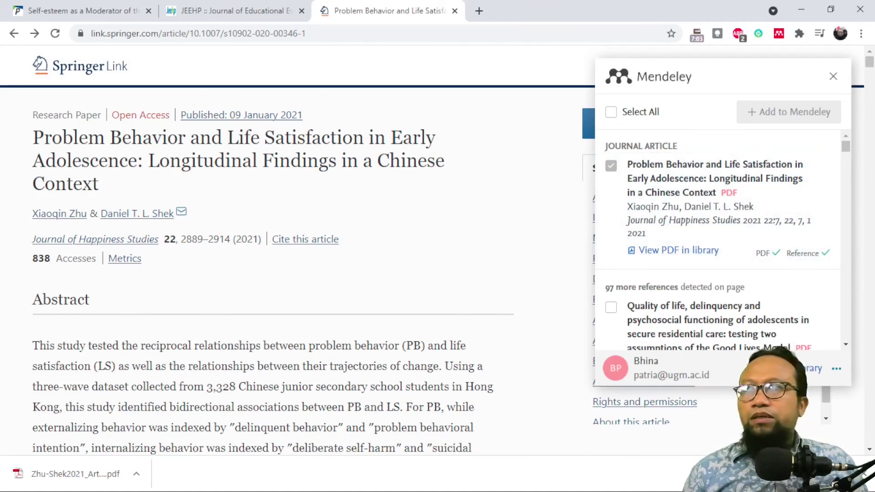
key(alt+Tab)
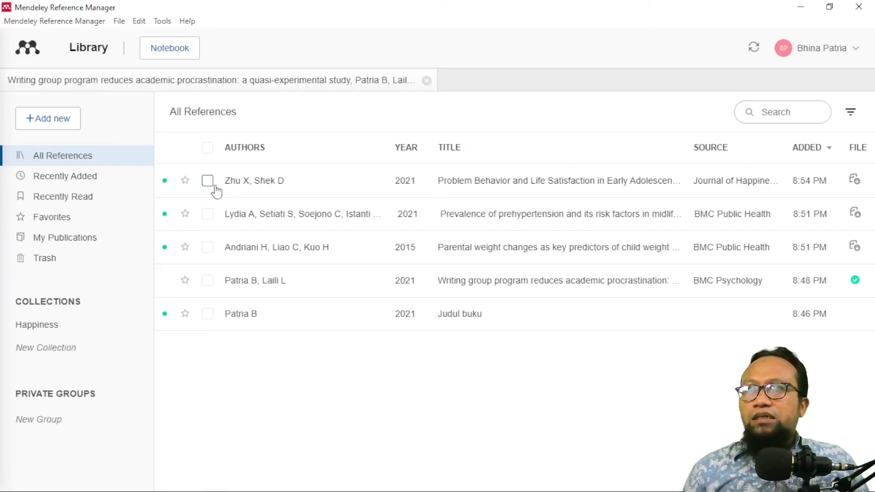
File the 2021 problem behavior article into Happiness, verify it there, then go back to All References.
drag(481, 195, 38, 336)
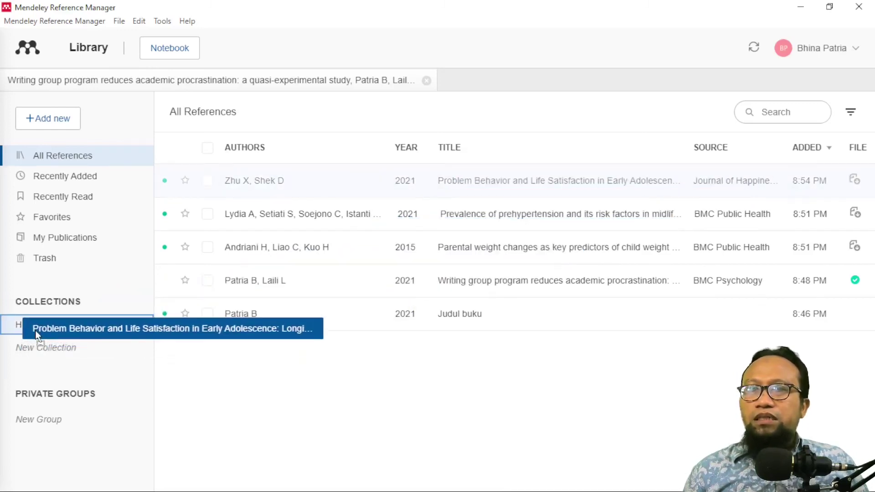
mouse_move(39, 336)
mouse_down()
mouse_move(100, 338)
mouse_move(53, 330)
mouse_up()
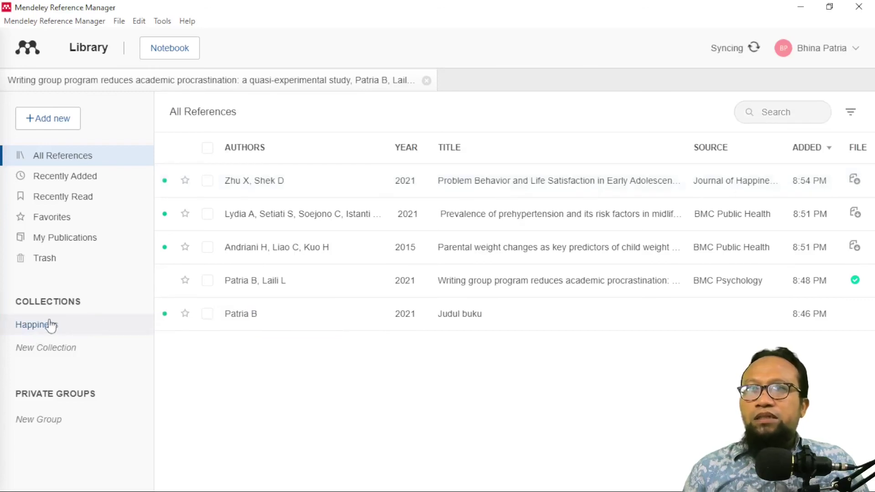
click(44, 327)
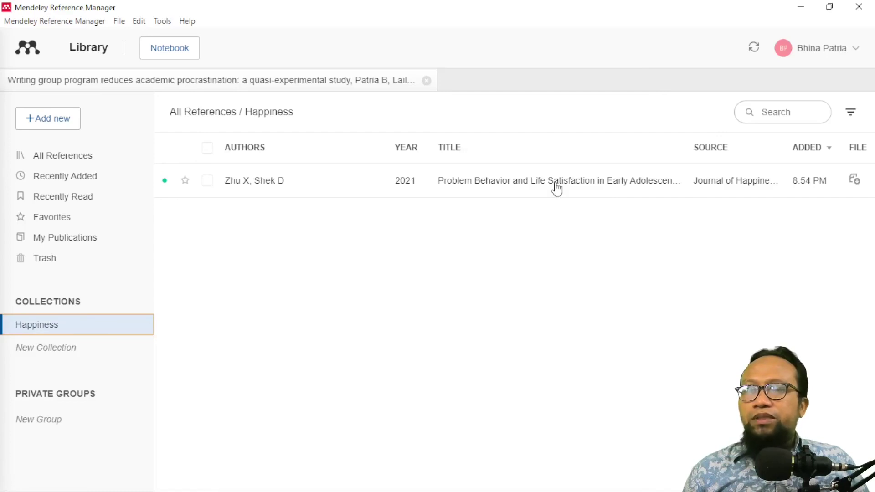
click(58, 157)
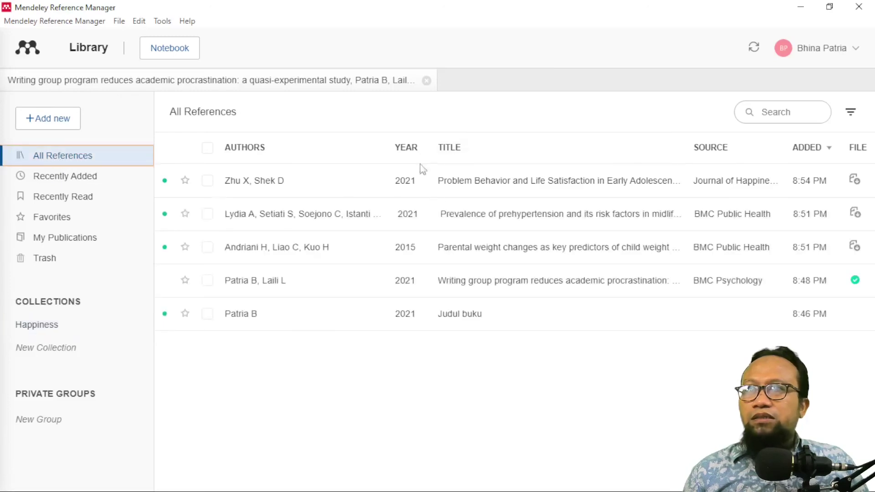